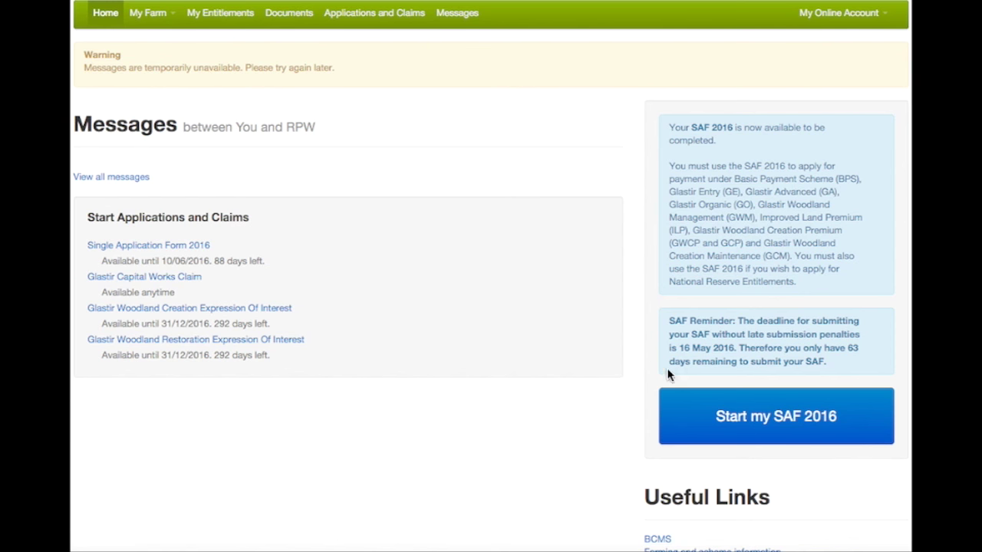
# Step: Start the SAF 2016 application and choose to pre-populate the BPS claim ticks and Cross Compliance responses
pyautogui.click(776, 427)
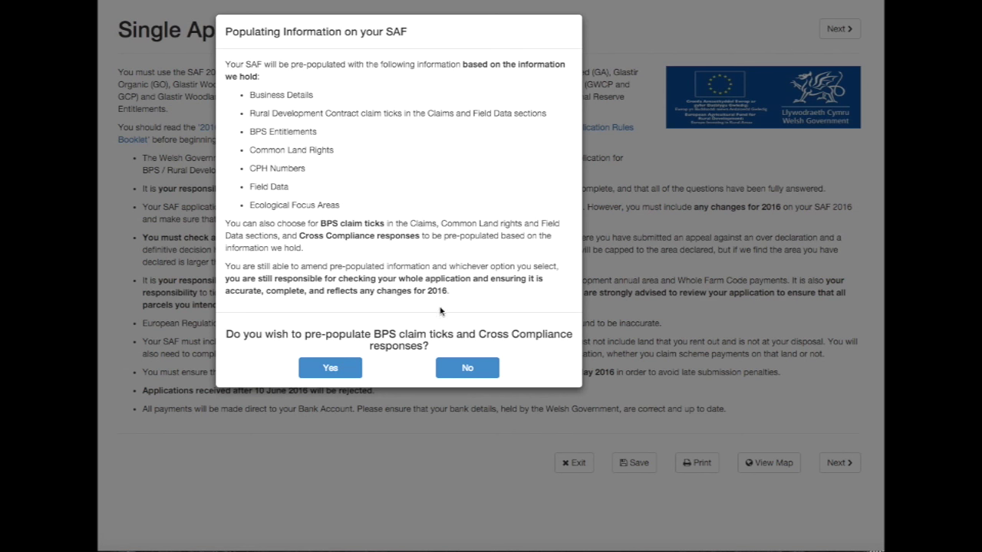
pyautogui.click(331, 371)
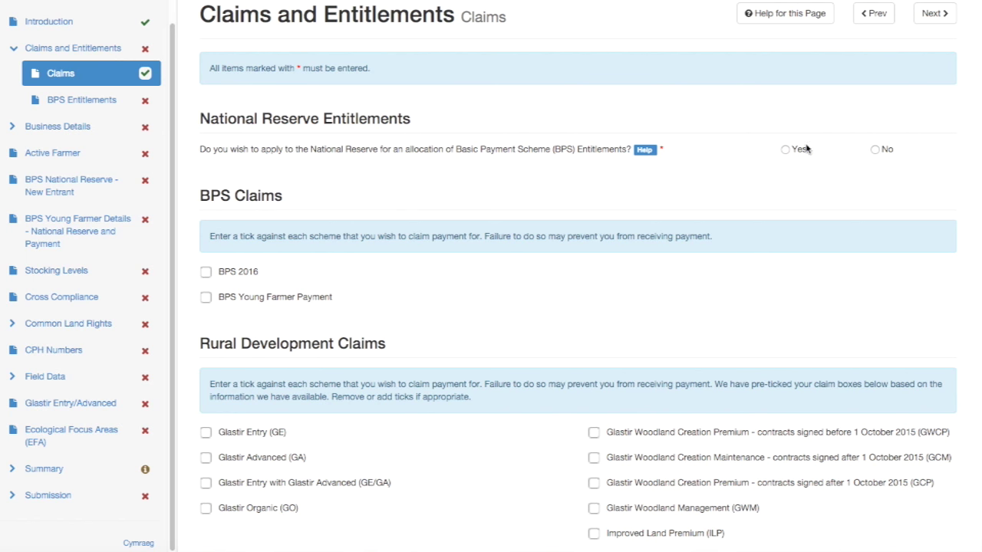
# Step: Answer No to applying to the National Reserve and claim BPS 2016 with payment in Euro
pyautogui.click(875, 150)
pyautogui.click(206, 272)
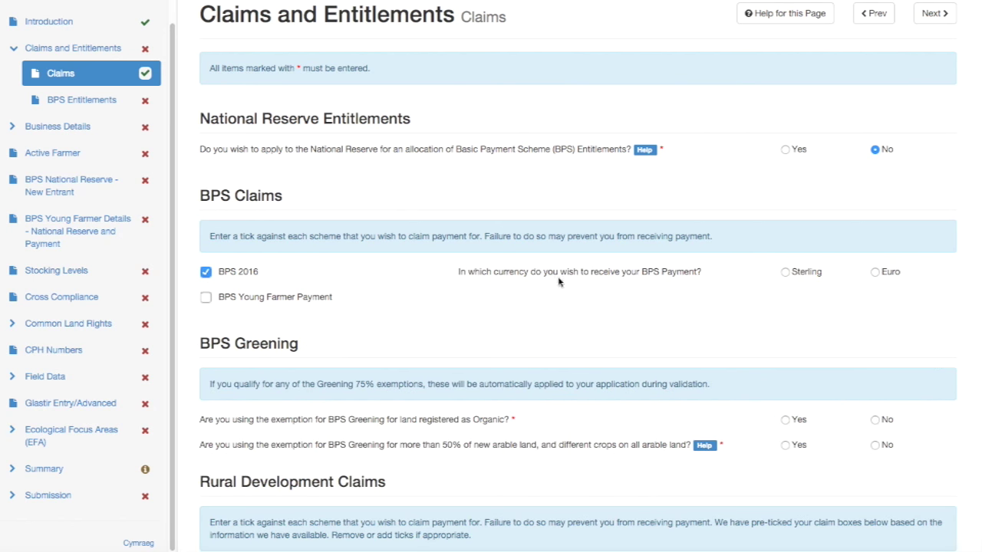
pyautogui.click(876, 273)
# Step: Answer No to both BPS Greening exemption questions and proceed to the Business Organisation page
pyautogui.click(876, 420)
pyautogui.click(875, 445)
pyautogui.scroll(-2, 921, 451)
pyautogui.scroll(-5, 920, 451)
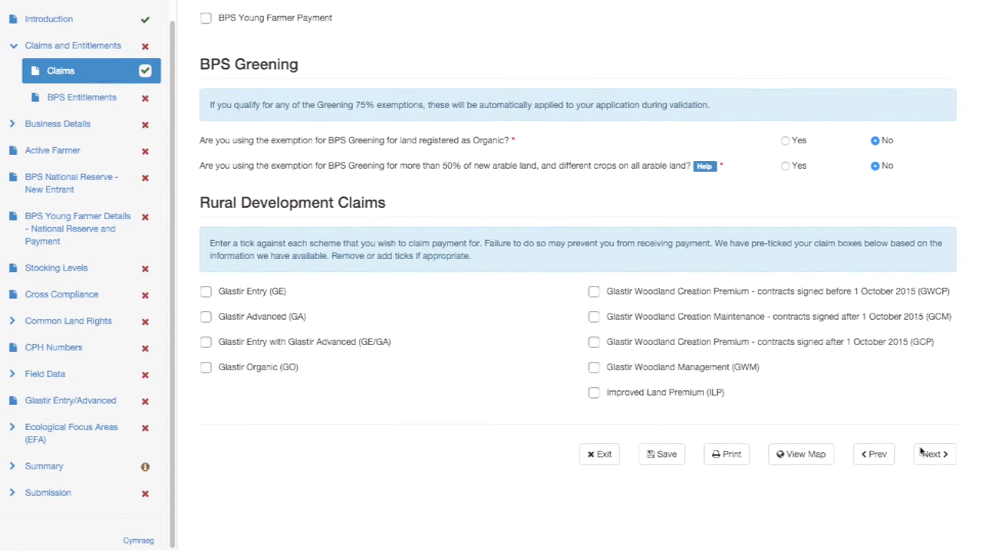
pyautogui.click(932, 457)
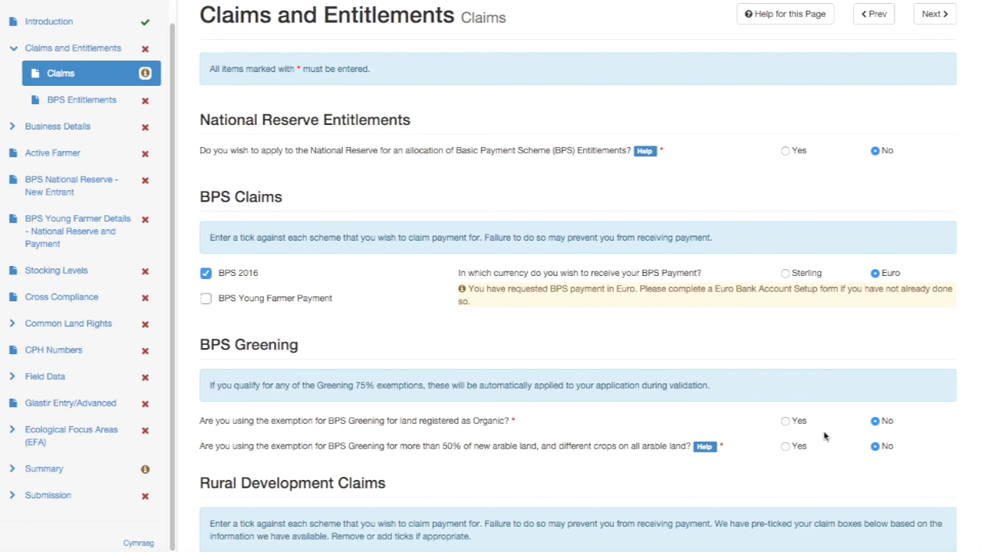
pyautogui.scroll(-2, 971, 495)
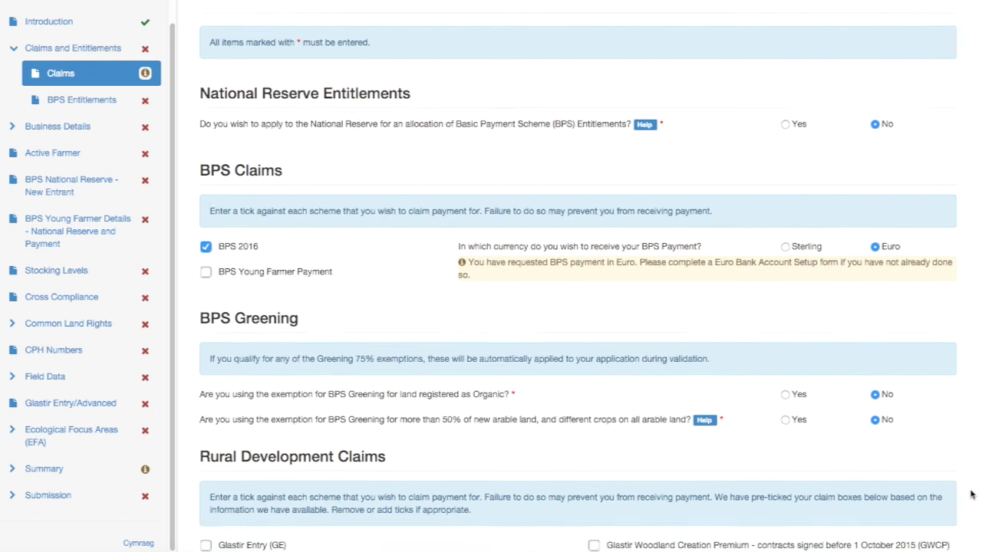
pyautogui.scroll(-1, 970, 495)
pyautogui.click(929, 457)
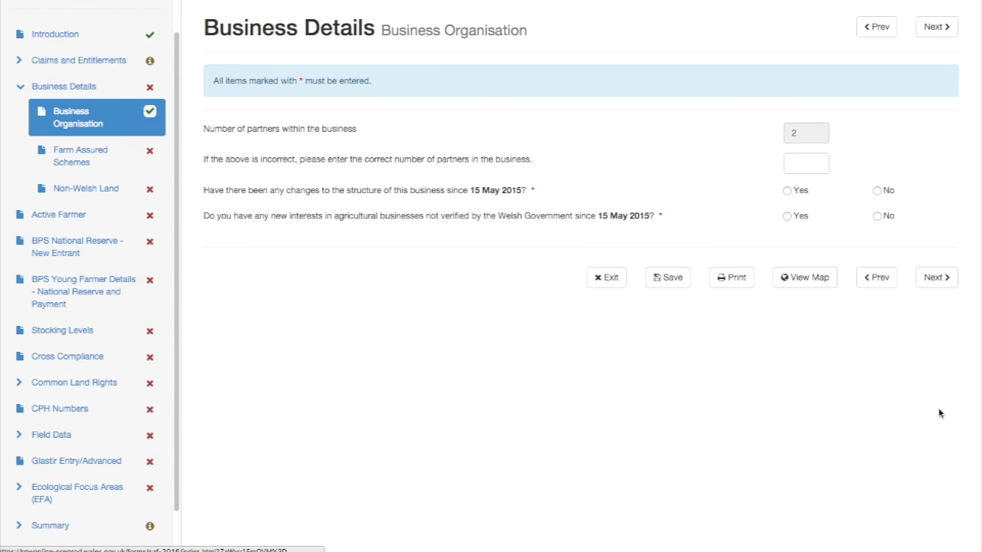
# Step: Answer No to the business structure change and new agricultural interests questions, and proceed from the Business Organisation page
pyautogui.click(937, 278)
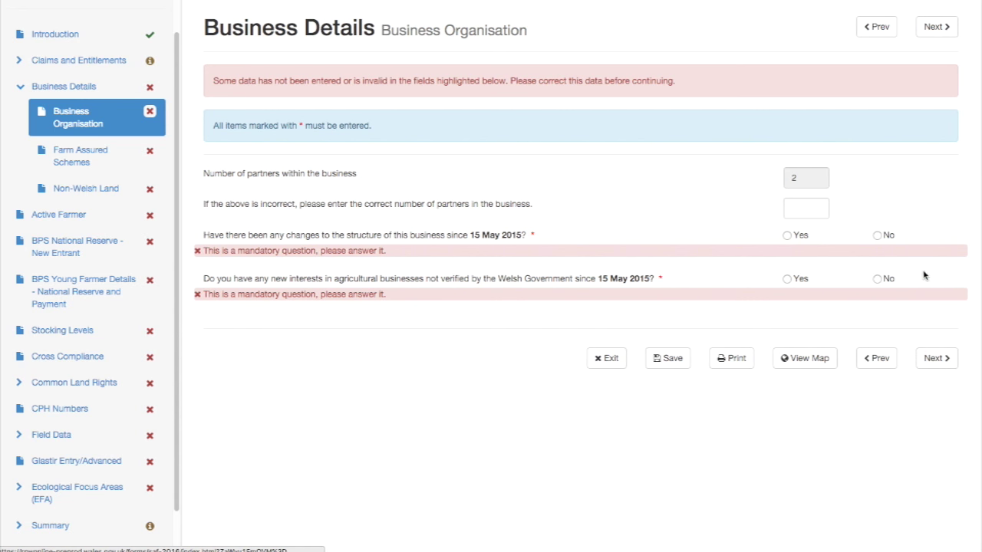
pyautogui.click(878, 237)
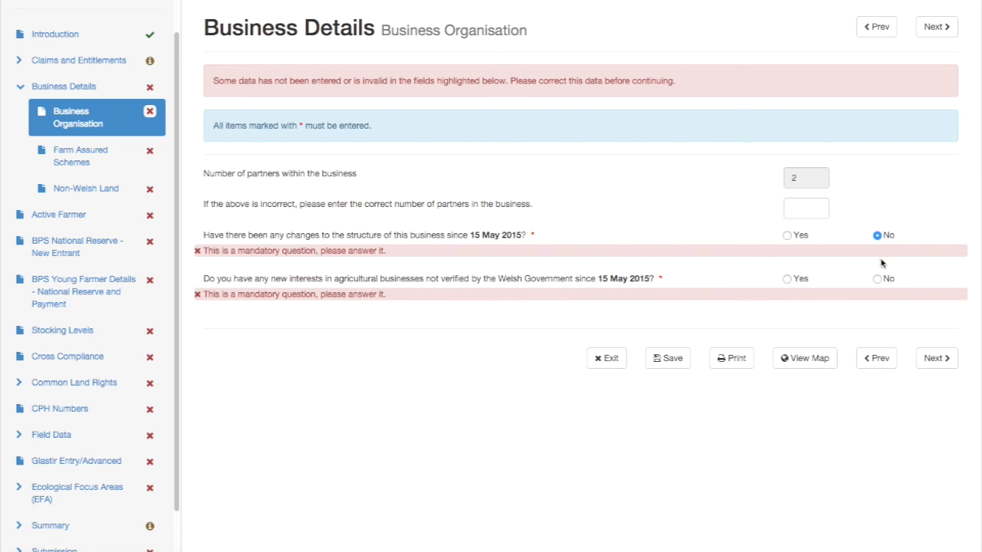
pyautogui.click(878, 281)
pyautogui.click(930, 357)
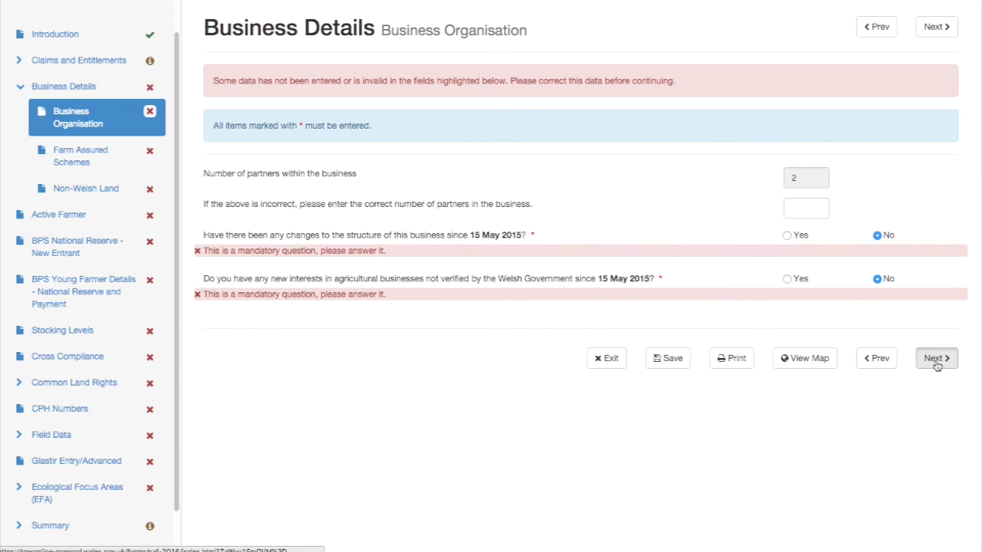
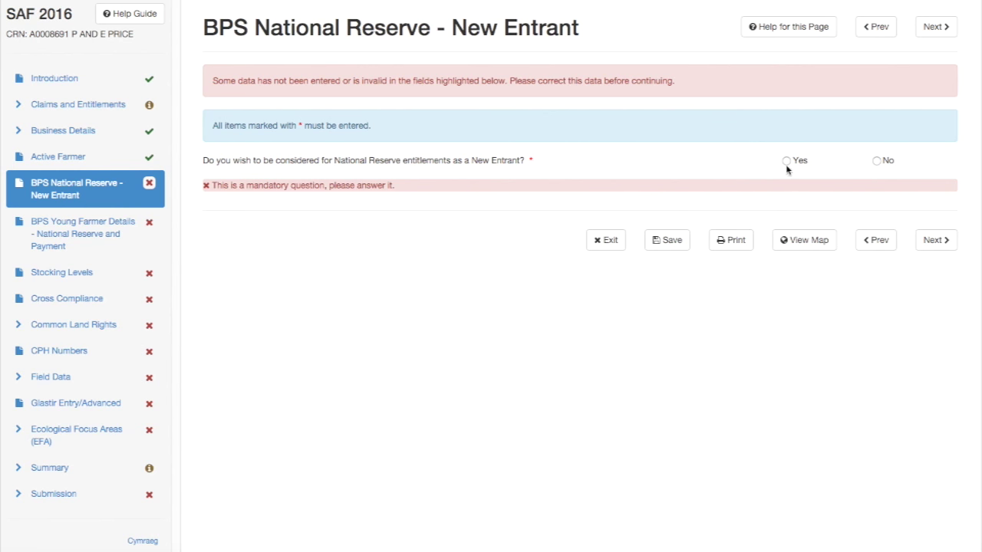
# Step: Request New Entrant consideration with activity commenced on 04/01/2016, answering No to prior farming activity and to control of a Legal Person
pyautogui.click(787, 161)
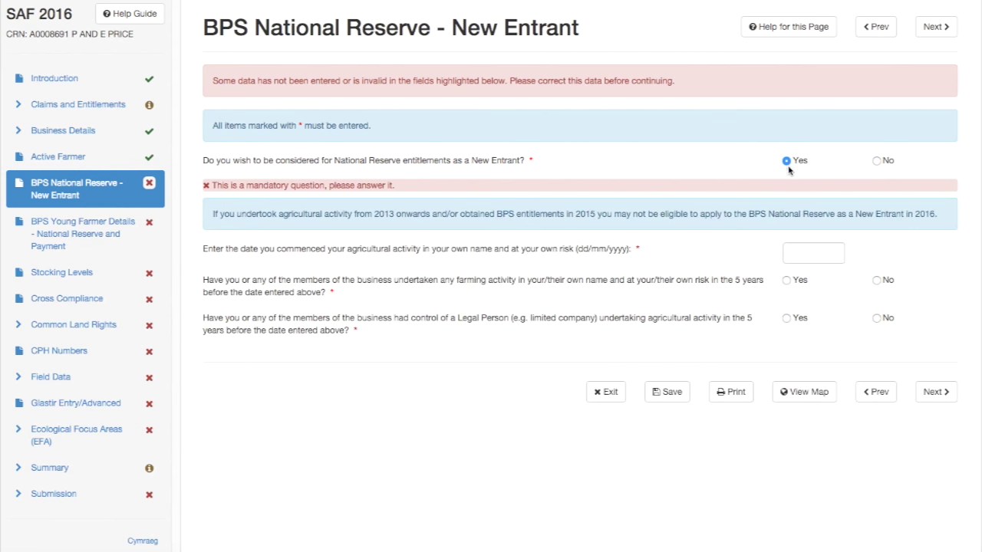
pyautogui.click(805, 251)
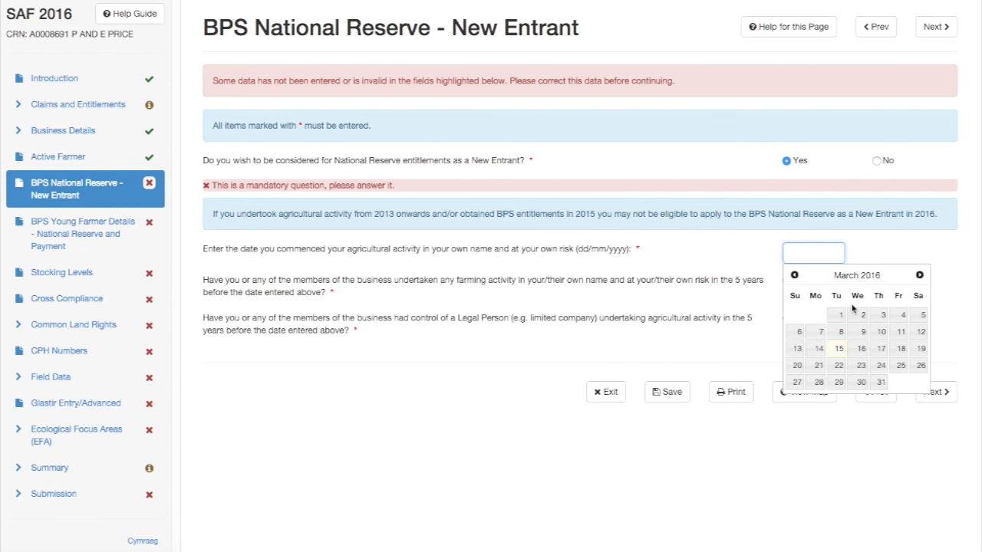
pyautogui.click(795, 276)
pyautogui.click(794, 275)
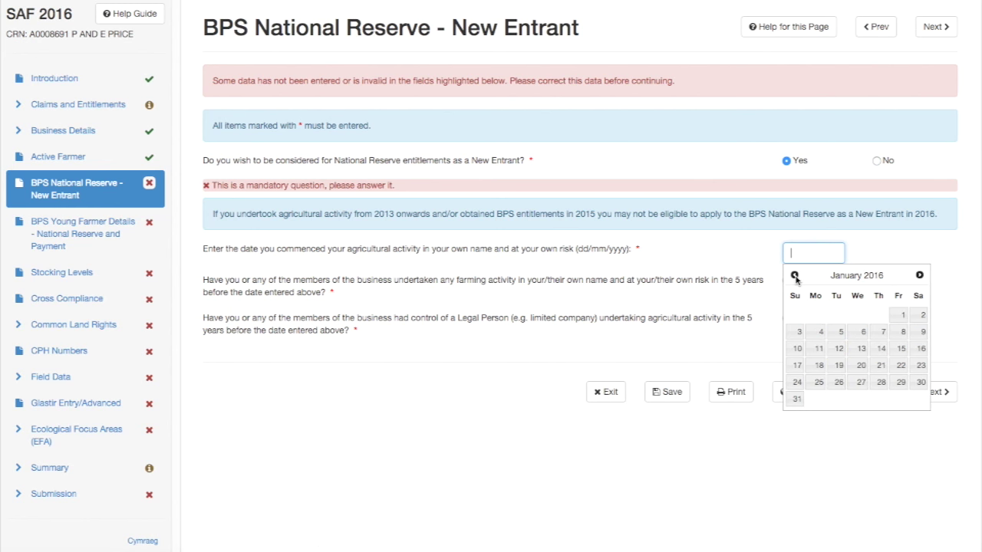
pyautogui.click(817, 332)
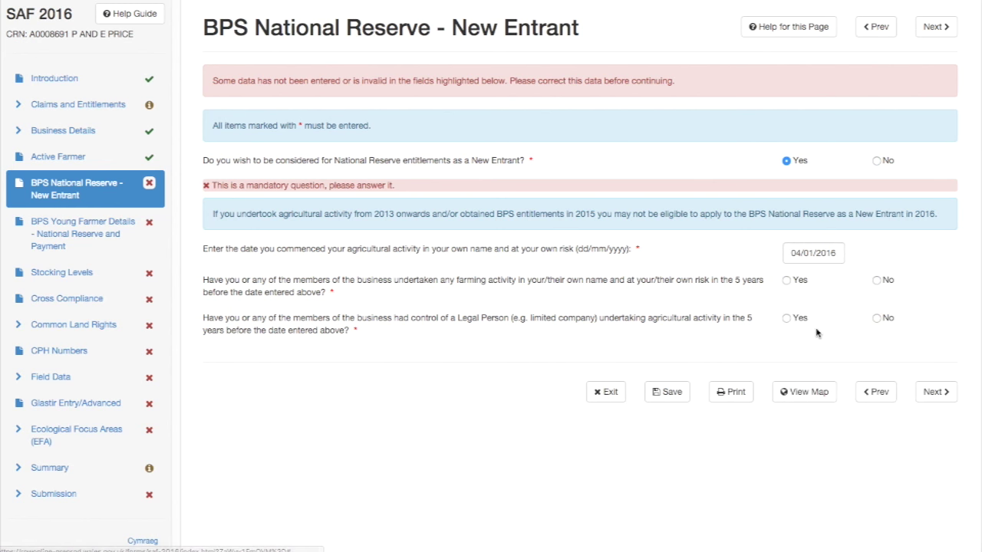
pyautogui.click(880, 281)
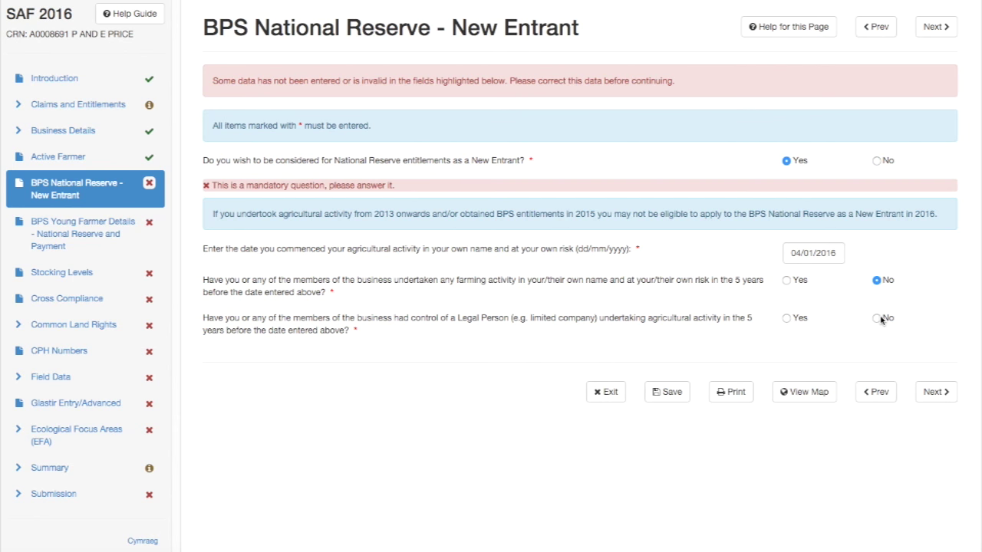
pyautogui.click(877, 319)
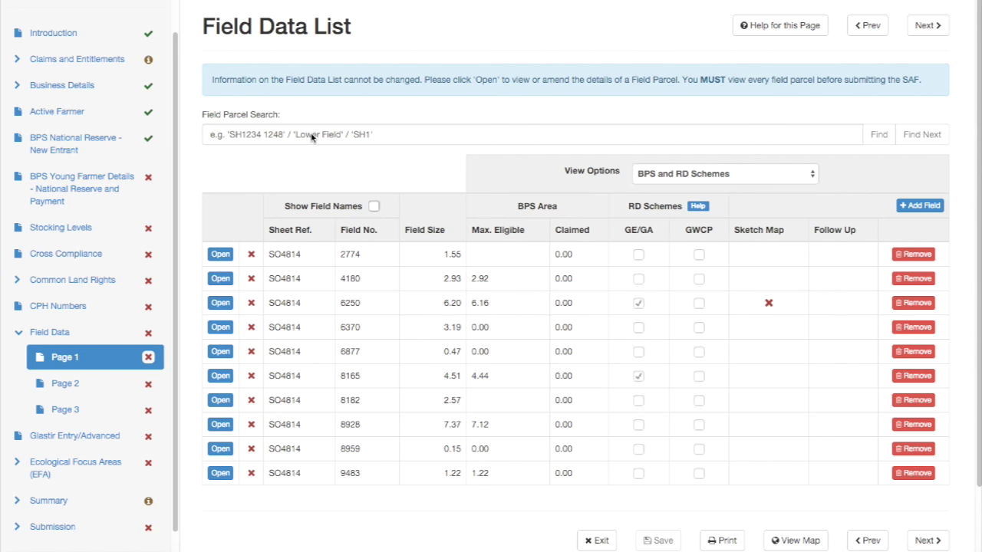
# Step: Search the field parcels for 94 and open the details of field SO4814 9483
pyautogui.click(212, 135)
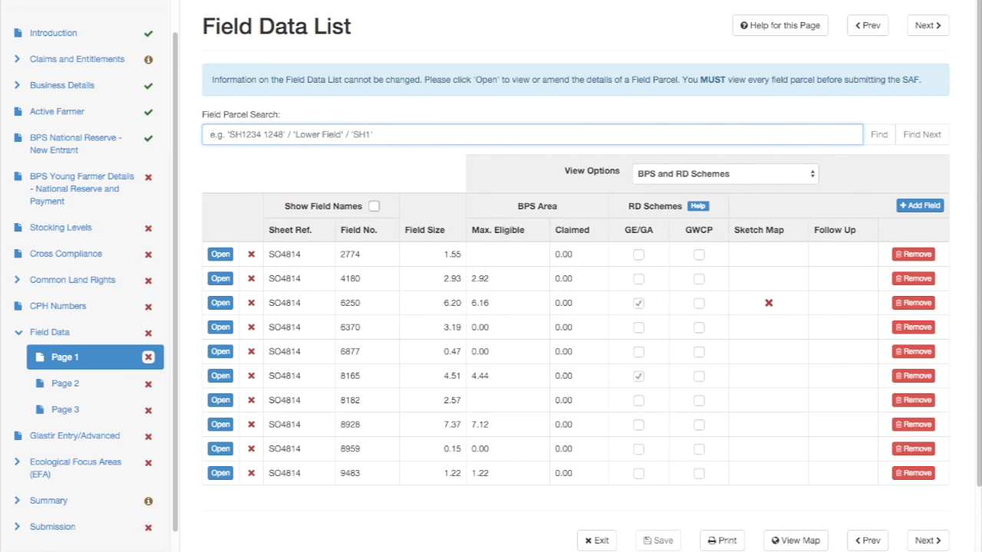
pyautogui.write('94')
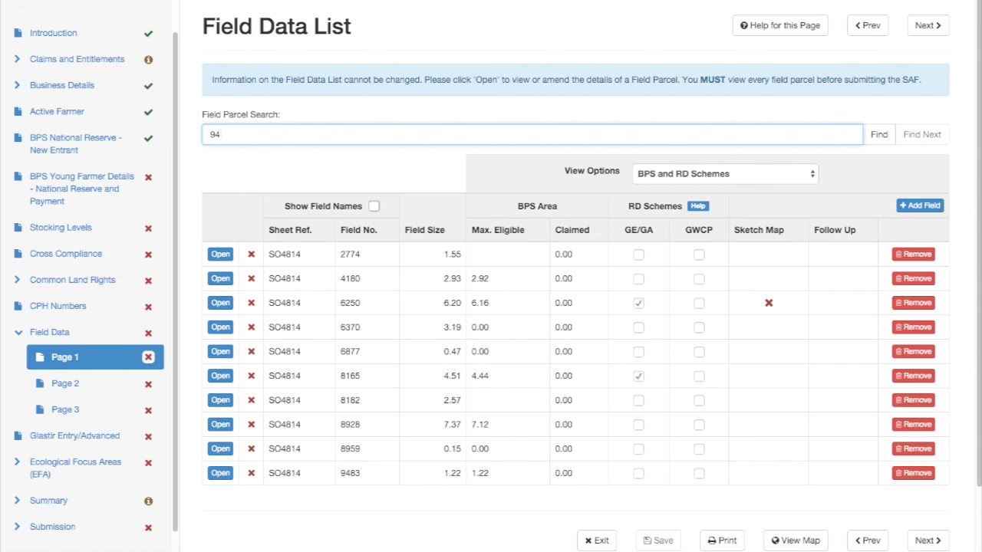
pyautogui.click(878, 135)
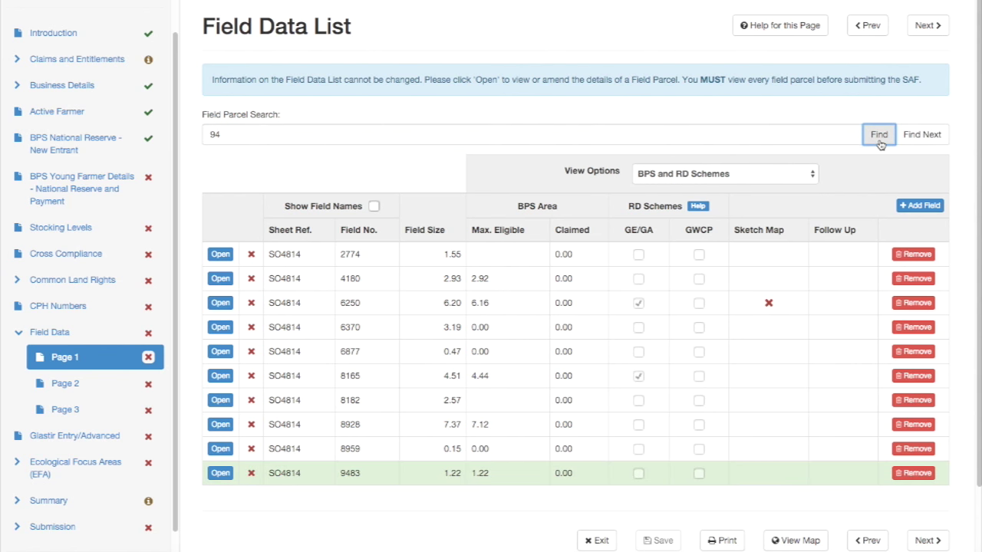
pyautogui.click(221, 476)
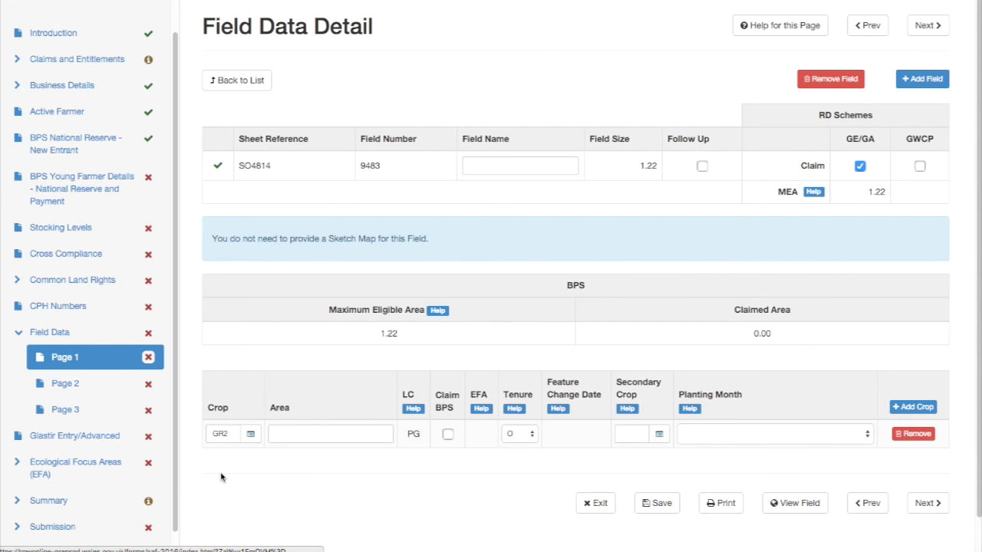
# Step: Add a second crop row to the field and set its crop type to AP4 - Apples
pyautogui.click(913, 407)
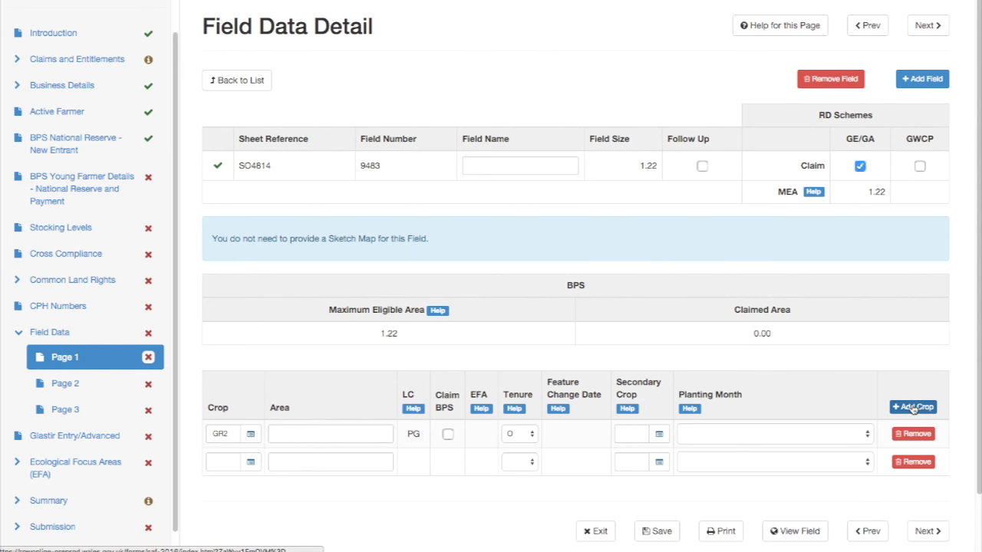
pyautogui.click(251, 463)
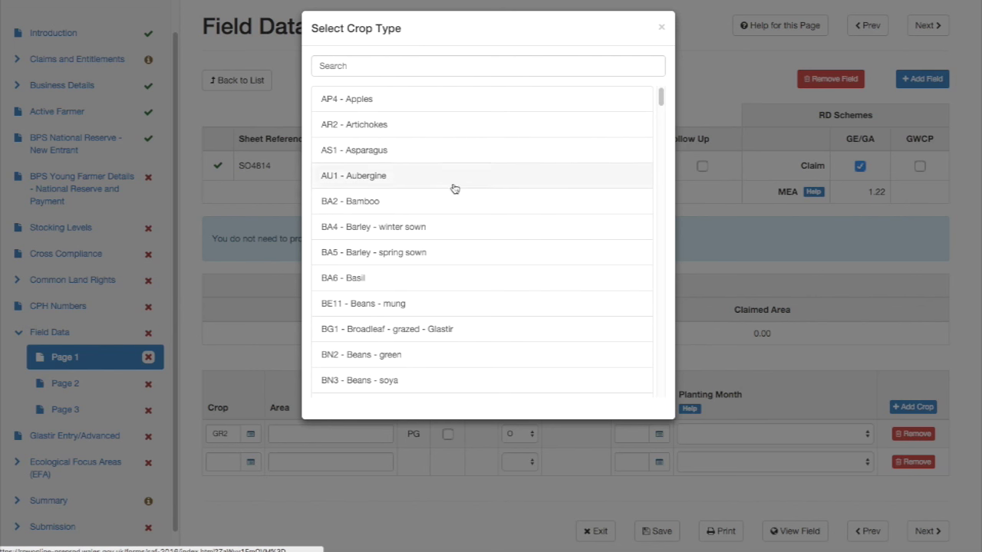
pyautogui.click(429, 108)
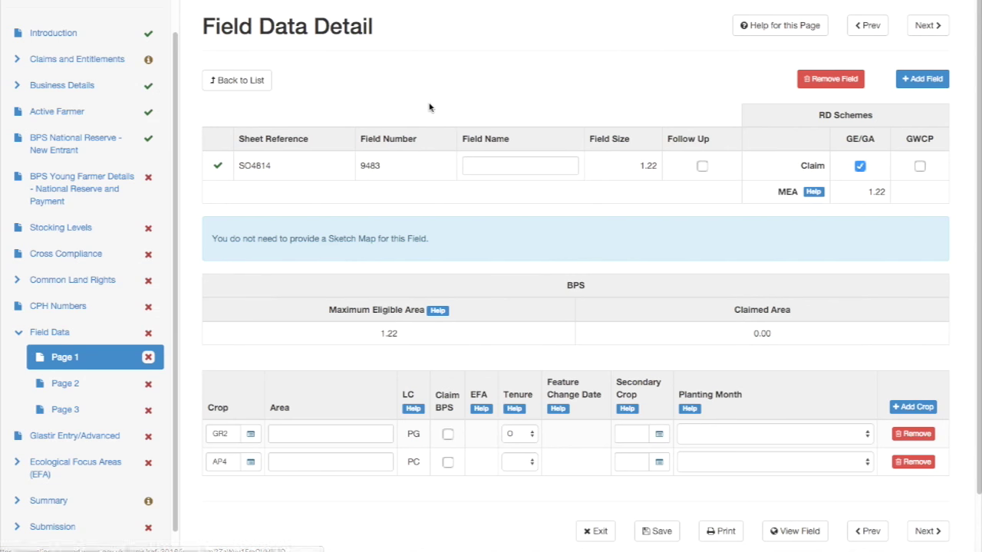
# Step: Set the crop areas to 1.00 for GR2 and 0.22 for AP4, and claim BPS on both crops
pyautogui.click(311, 434)
pyautogui.write('1.00')
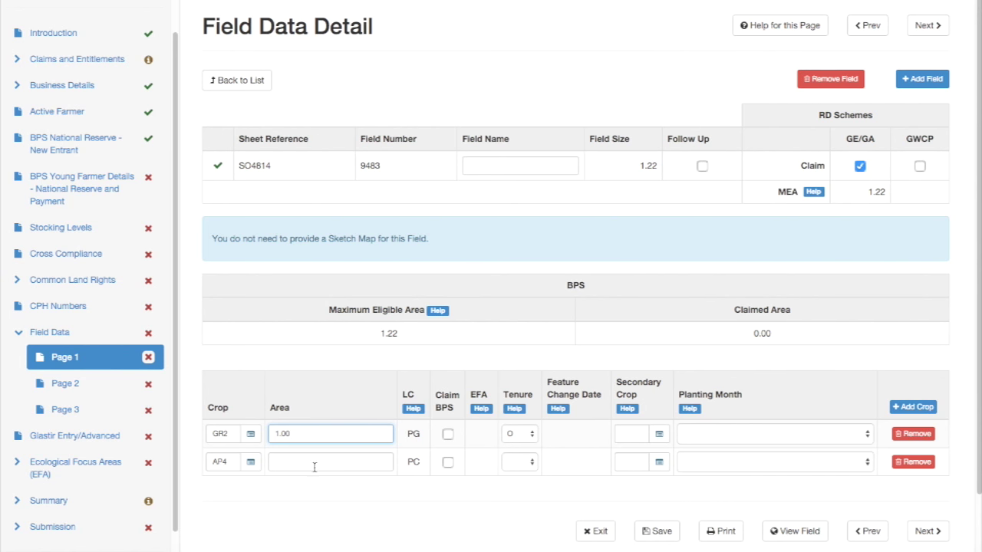
pyautogui.click(310, 463)
pyautogui.write('0.')
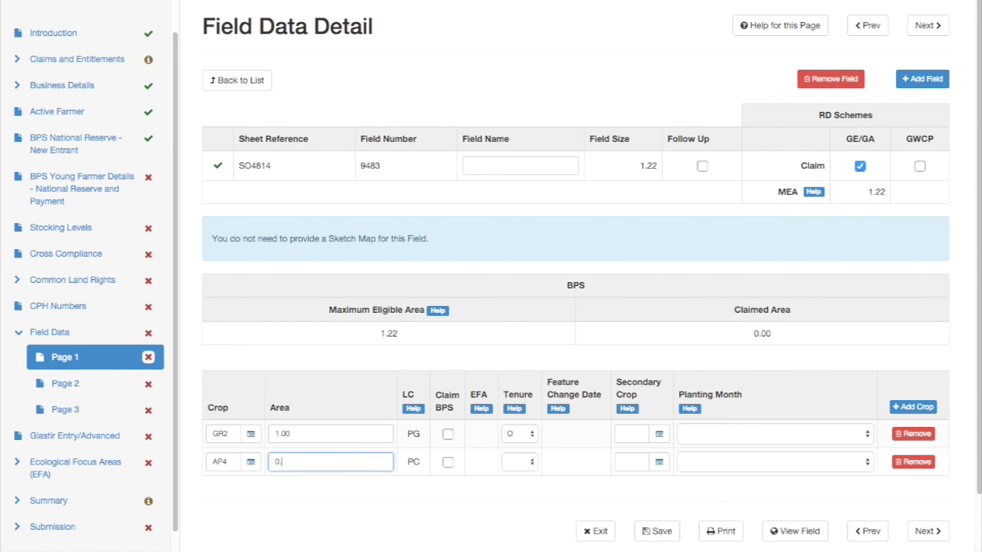
pyautogui.write('22')
pyautogui.click(449, 436)
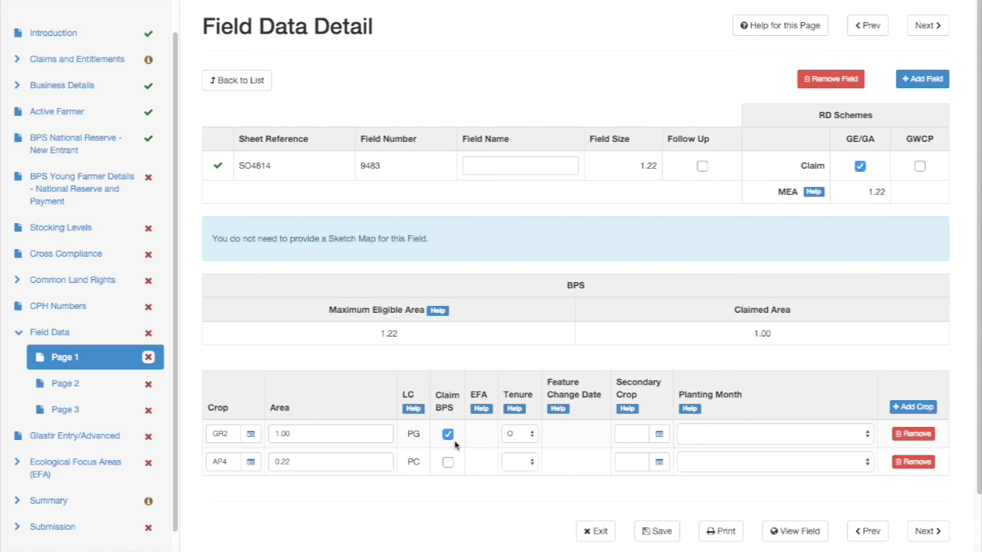
pyautogui.click(448, 462)
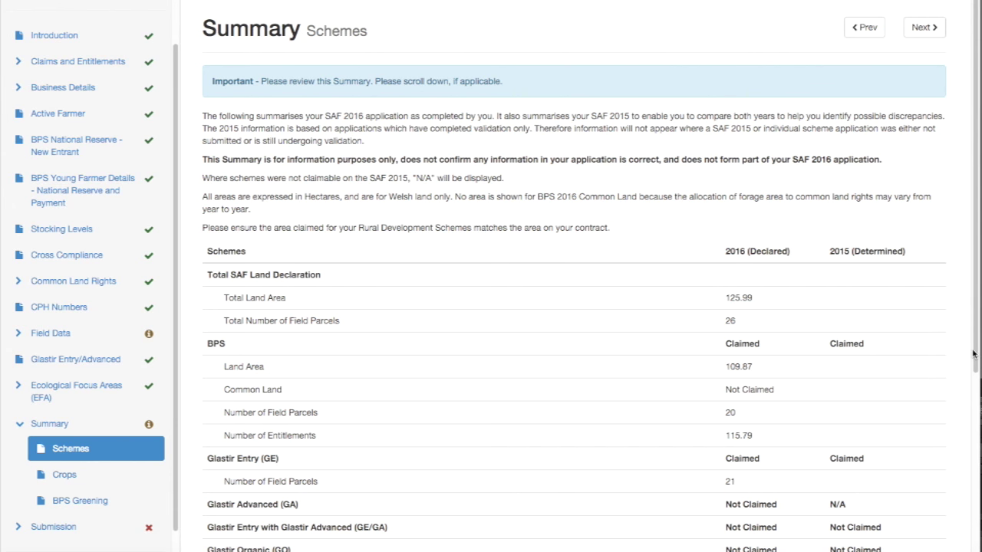
# Step: Review the Schemes, Crops and BPS Greening summary pages through to the end of each
pyautogui.moveTo(976, 365); pyautogui.dragTo(976, 535)
pyautogui.click(925, 472)
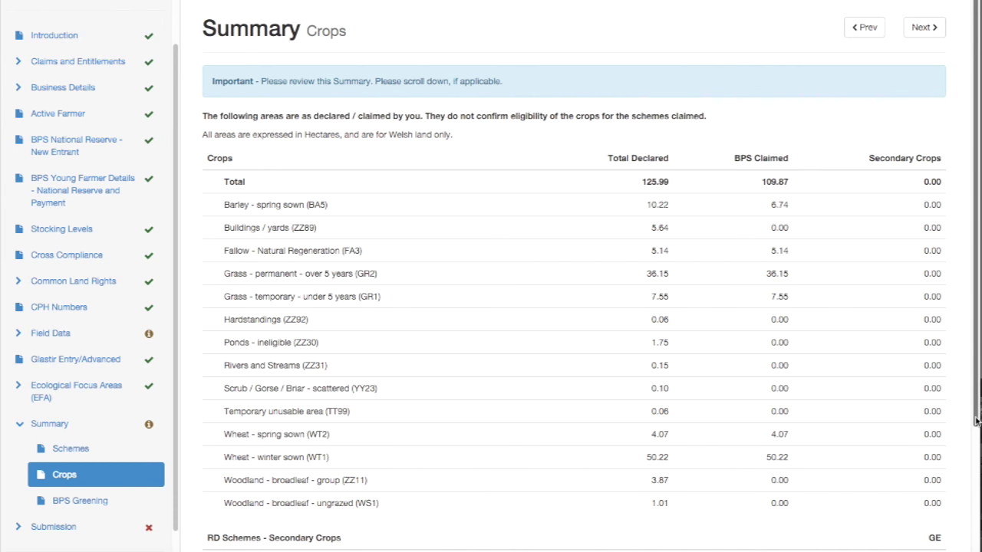
pyautogui.moveTo(976, 420); pyautogui.dragTo(976, 527)
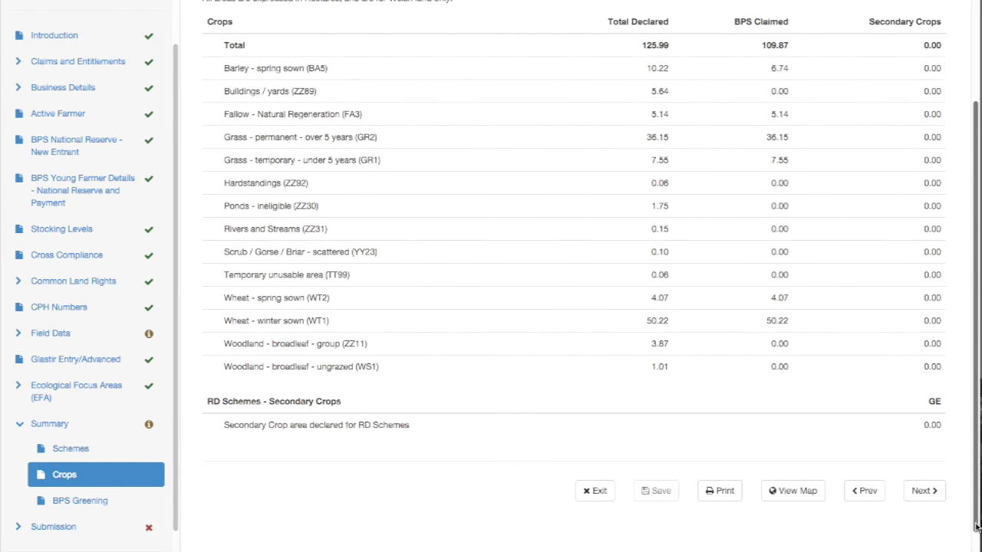
pyautogui.click(924, 497)
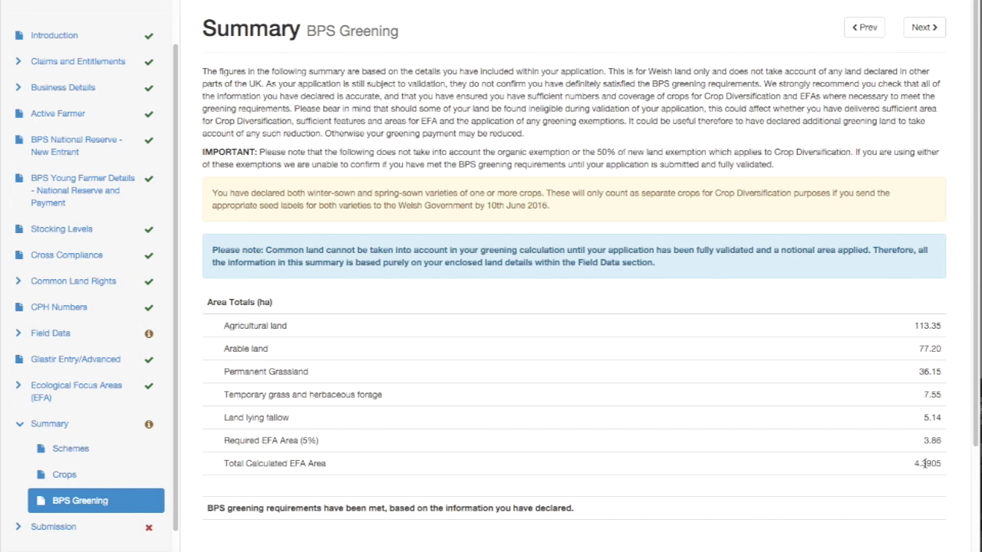
pyautogui.scroll(-3, 926, 464)
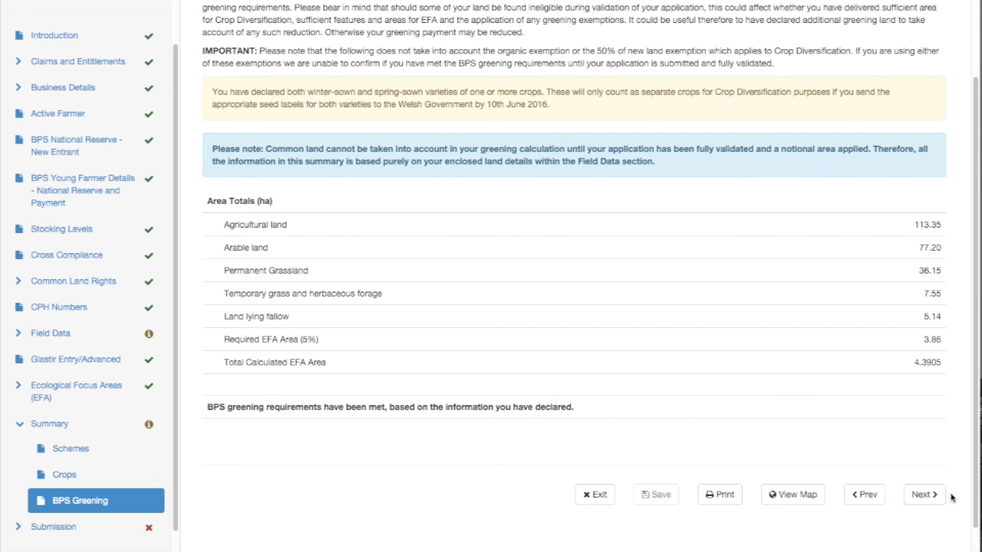
# Step: Check the submission's Errors and Information page, including its Field Data entry, and proceed to Supporting Documents
pyautogui.click(927, 497)
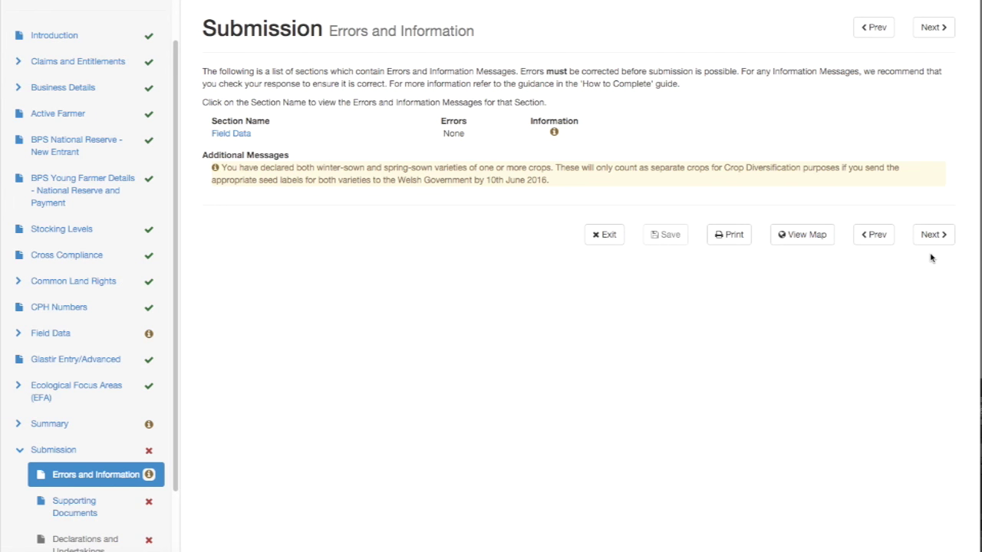
pyautogui.click(238, 134)
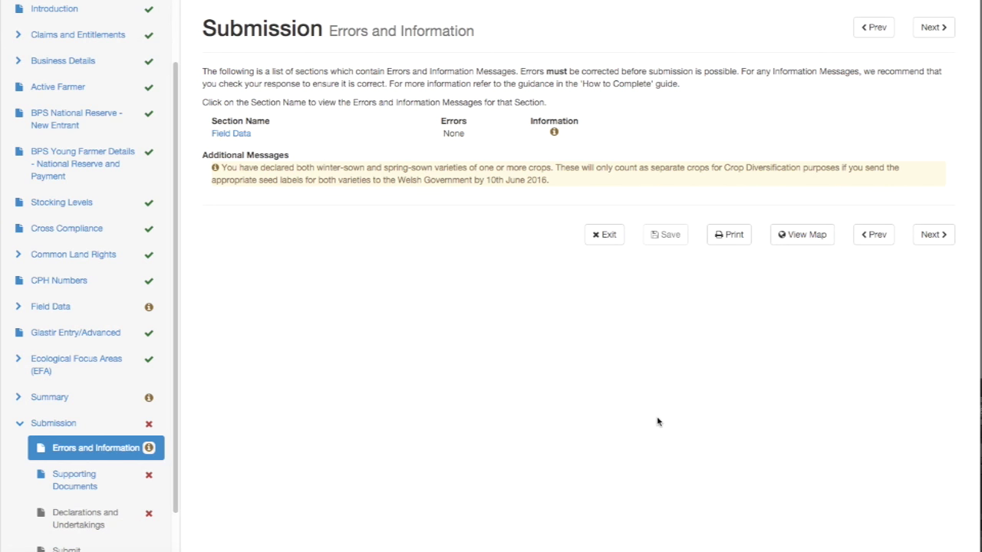
pyautogui.click(928, 236)
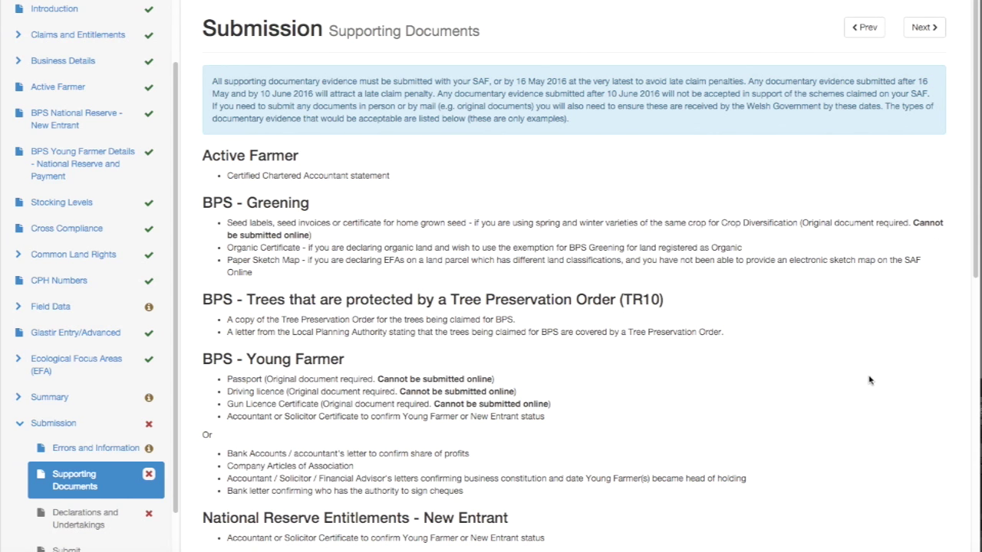
# Step: Answer Yes to sending all seed labels by 10 June 2016, and declare supporting documents as submitted both online and by mail / in person
pyautogui.scroll(-2, 870, 380)
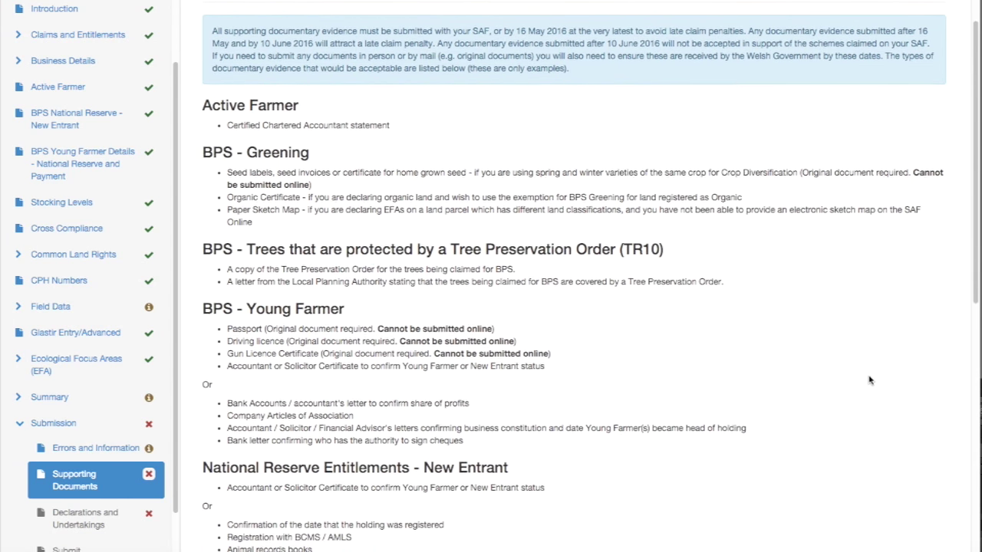
pyautogui.scroll(-2, 869, 380)
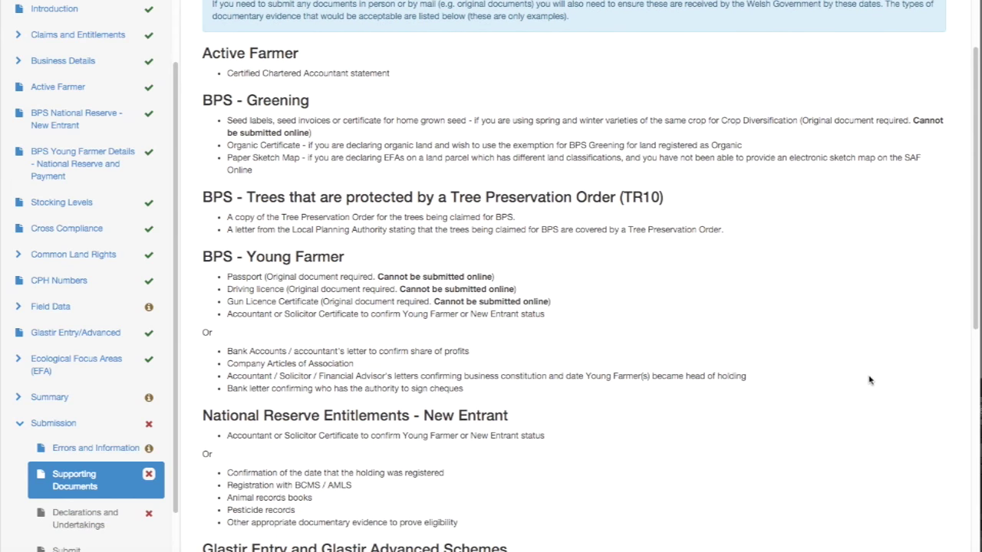
pyautogui.scroll(-3, 869, 379)
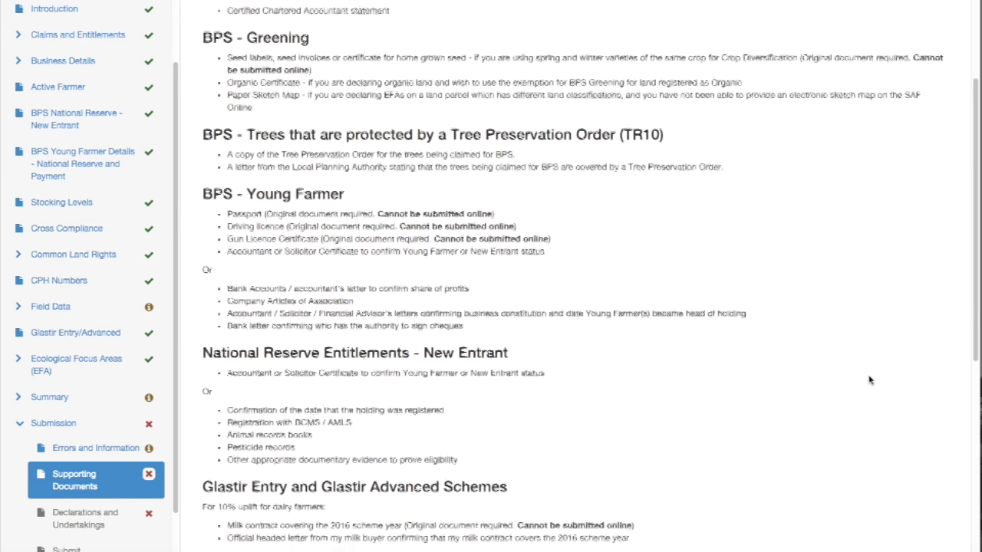
pyautogui.scroll(-3, 869, 380)
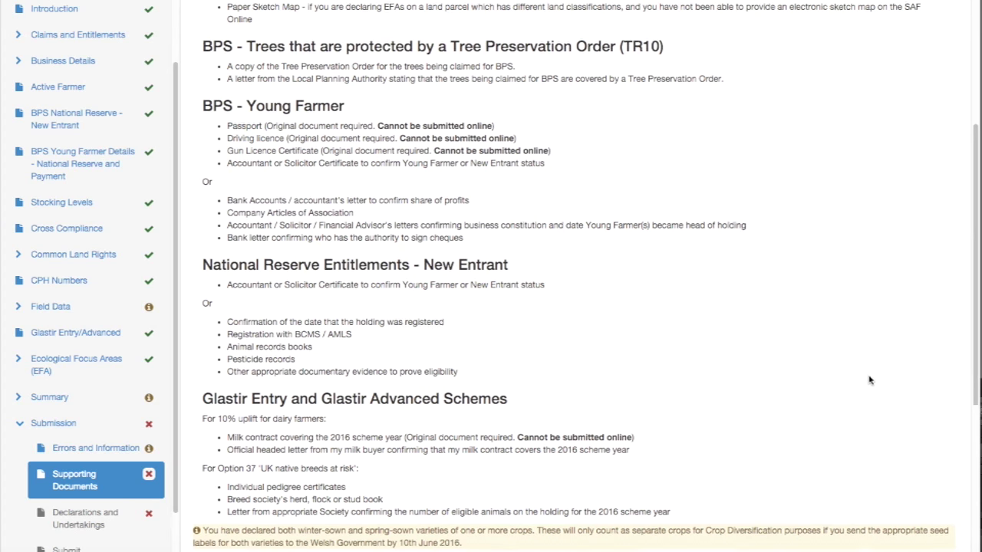
pyautogui.scroll(-4, 869, 379)
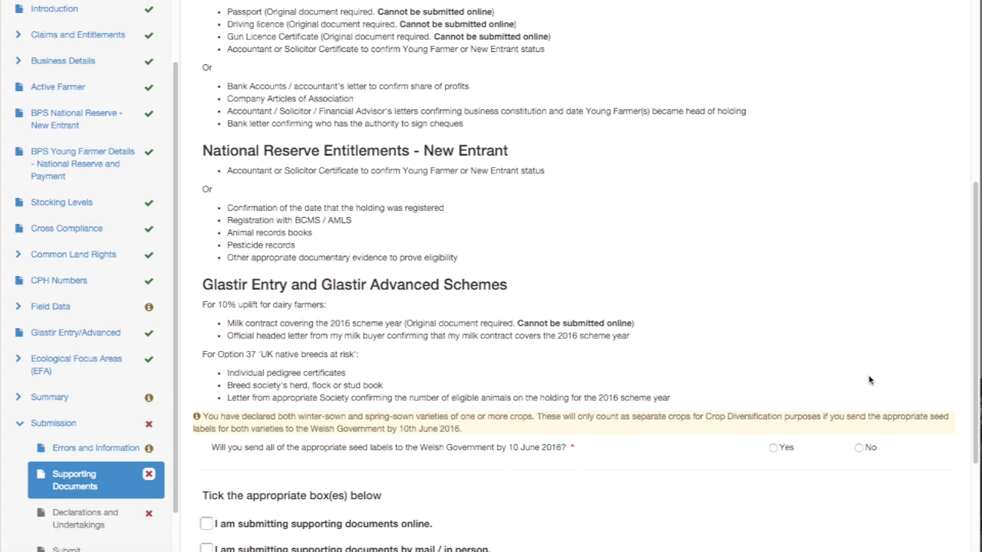
pyautogui.scroll(-4, 869, 379)
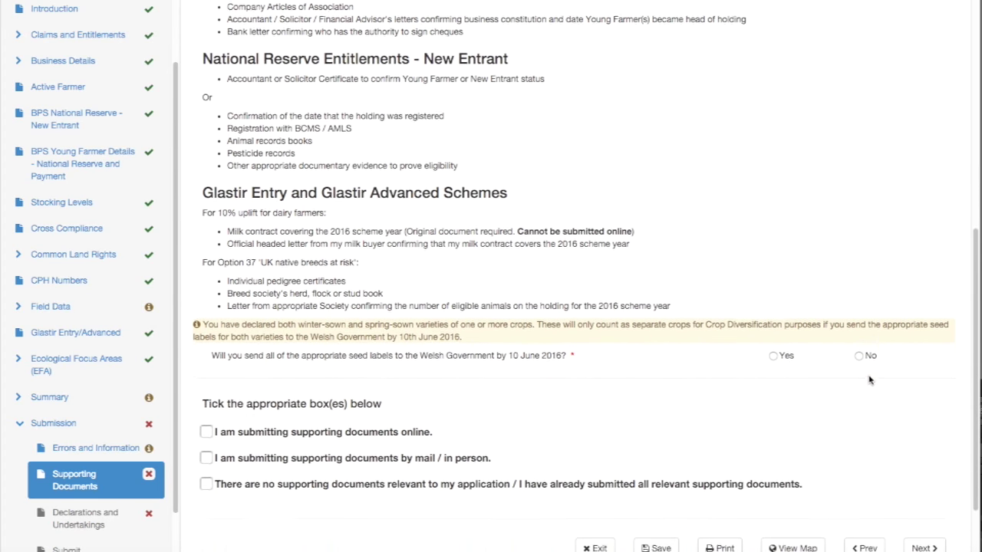
pyautogui.scroll(-1, 869, 380)
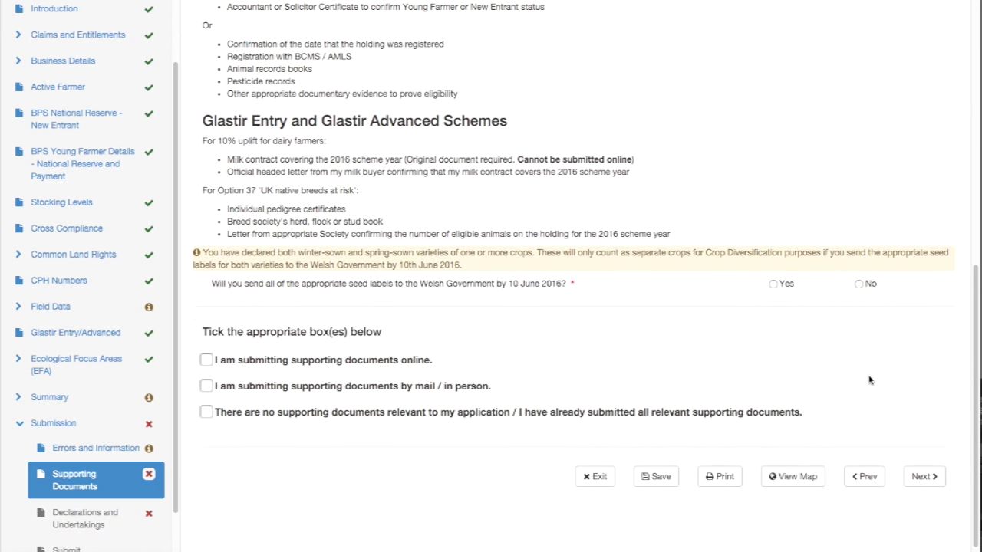
pyautogui.click(774, 285)
pyautogui.click(206, 387)
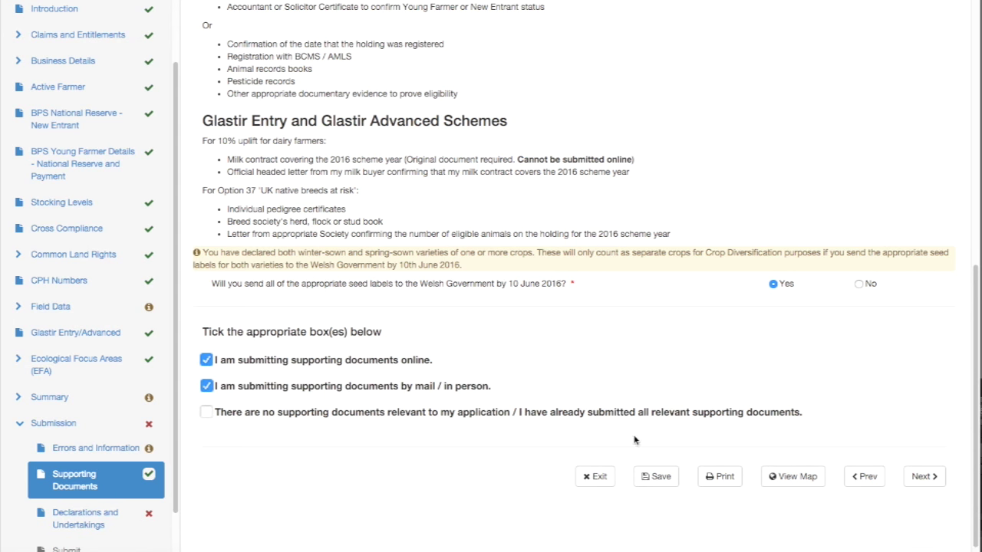
# Step: Proceed to Declarations and Undertakings, read the text through to the end, and agree to it
pyautogui.click(924, 477)
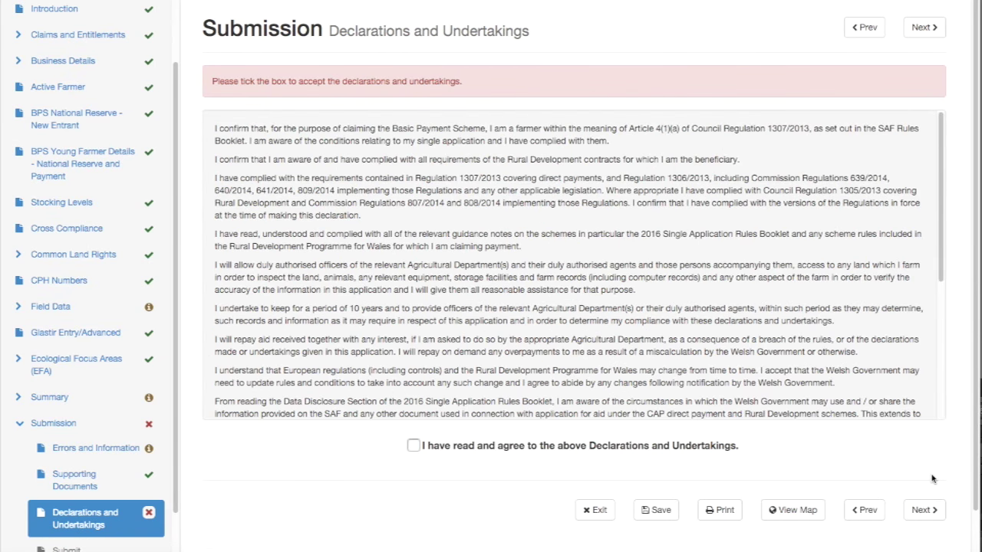
pyautogui.scroll(-2, 942, 281)
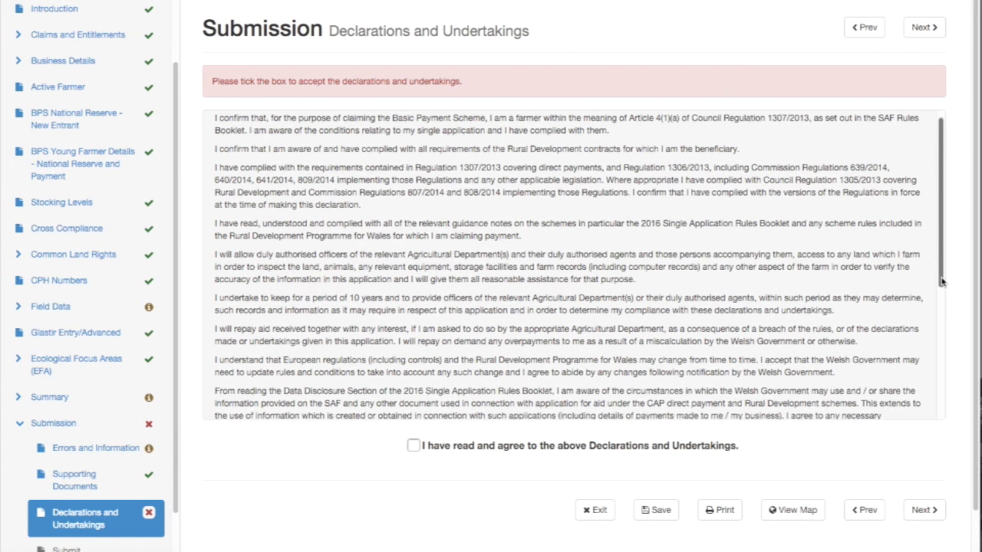
pyautogui.moveTo(942, 281); pyautogui.dragTo(942, 427)
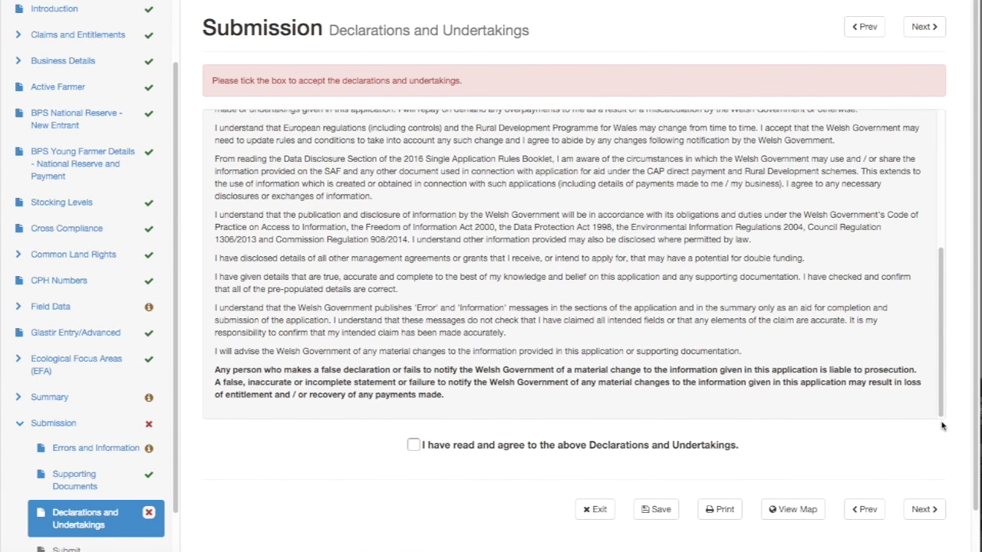
pyautogui.click(413, 445)
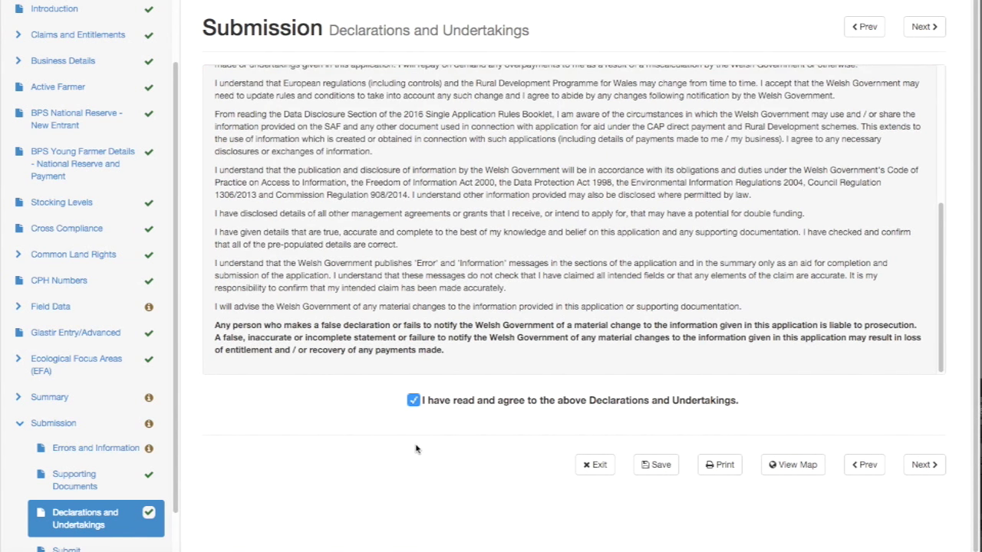